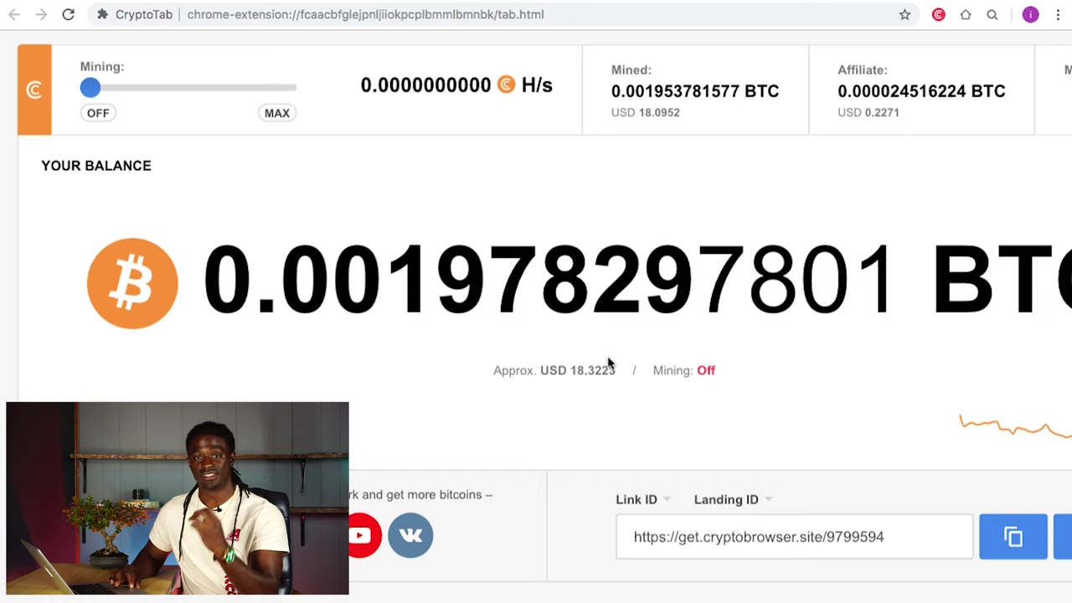
Step: Open the affiliate dashboard's Withdraw BTC form and highlight its 0.00001 BTC minimum amount
click(683, 117)
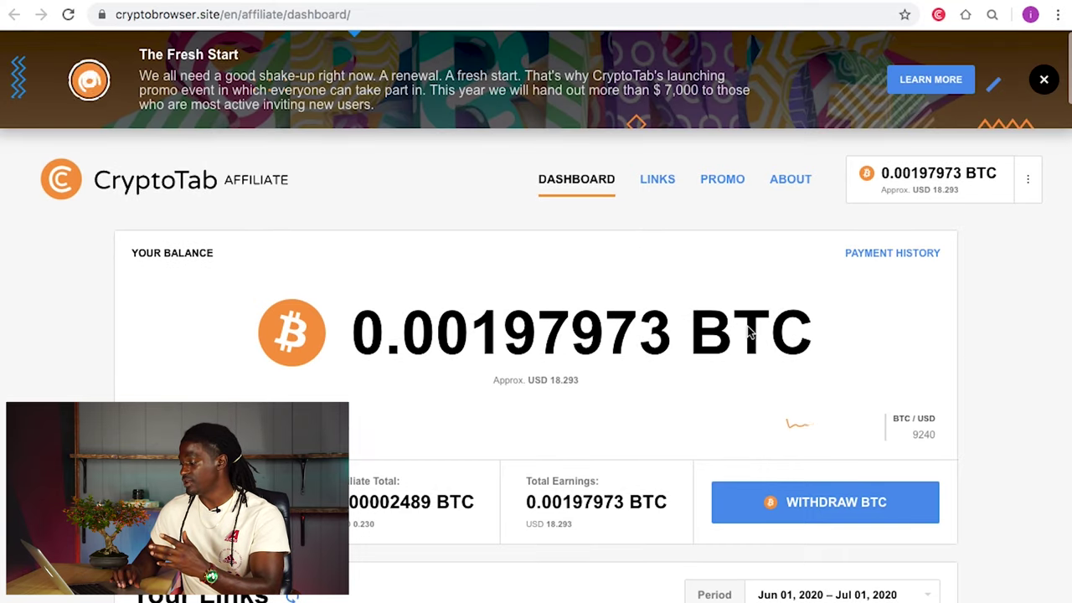
scroll(748, 335, down, 1)
click(847, 500)
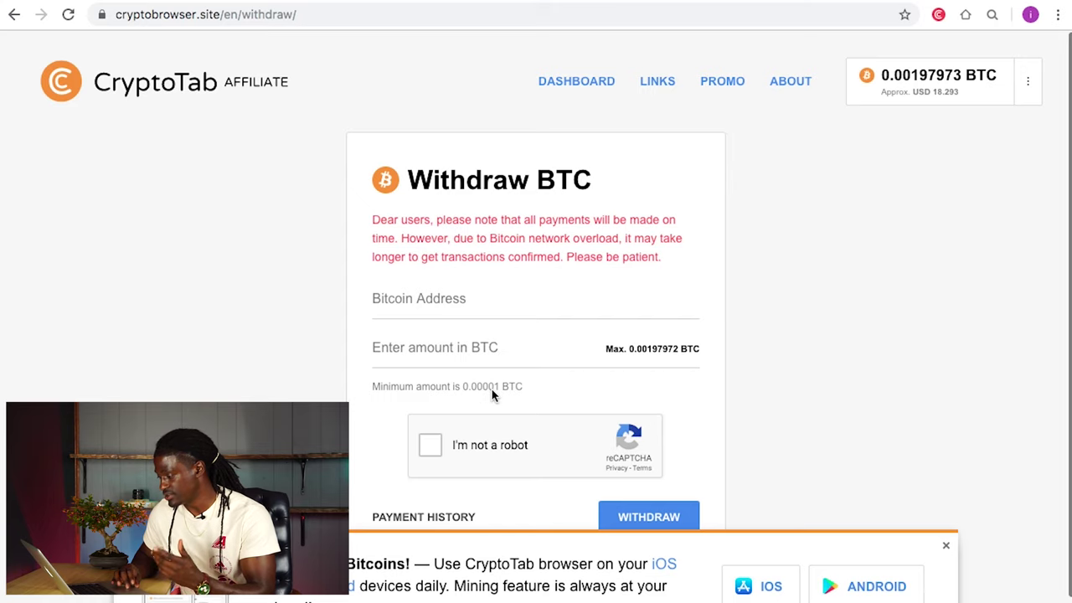
drag(499, 387, 477, 387)
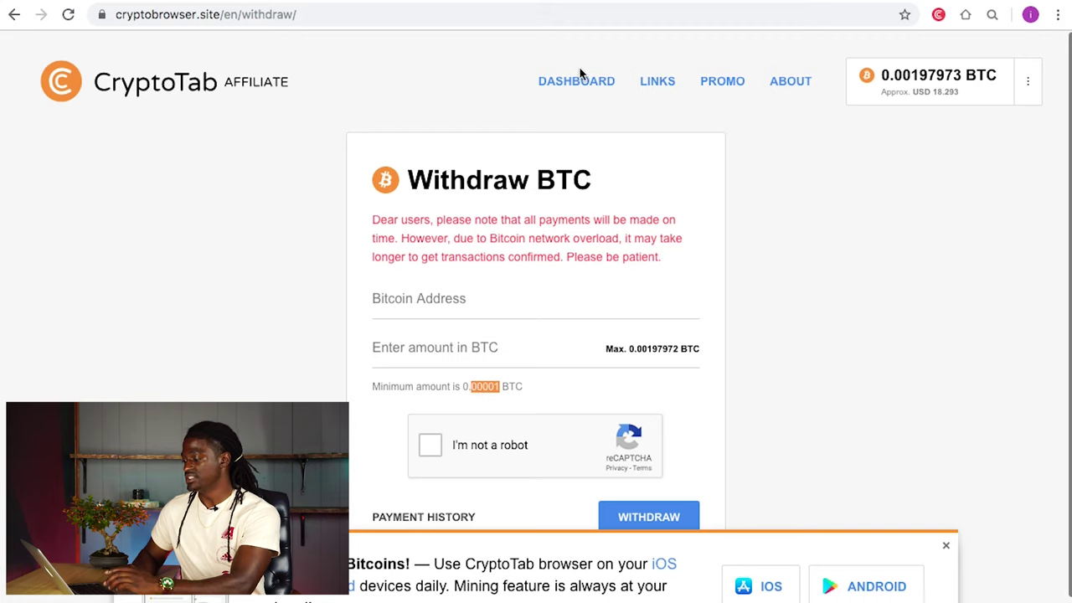
click(637, 4)
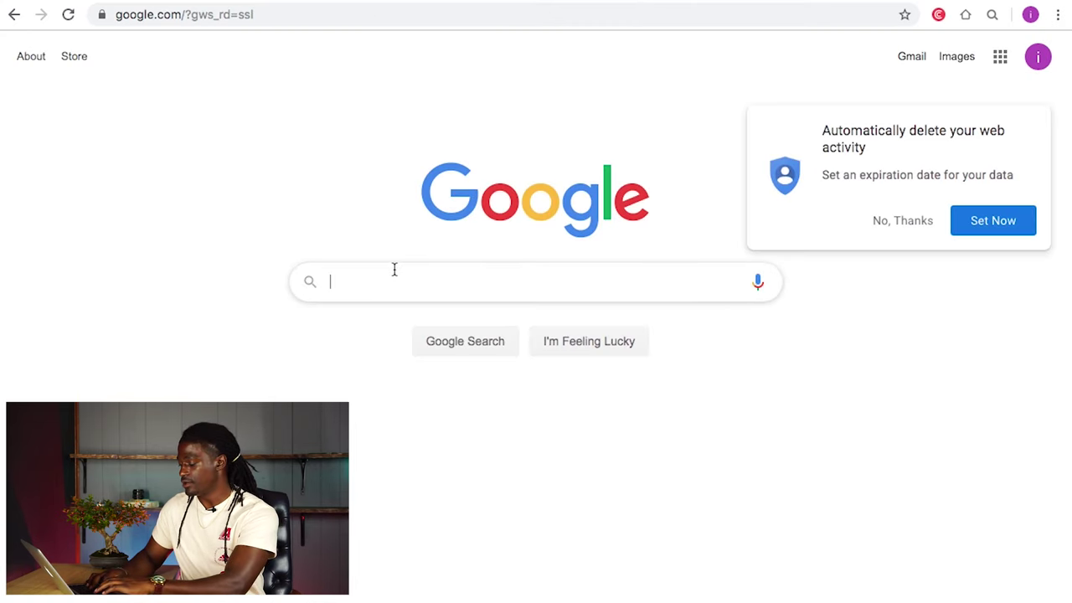
Step: Search Google for 'btc to usd' and convert .00001 BTC, which is about 0.093 USD
text(bt)
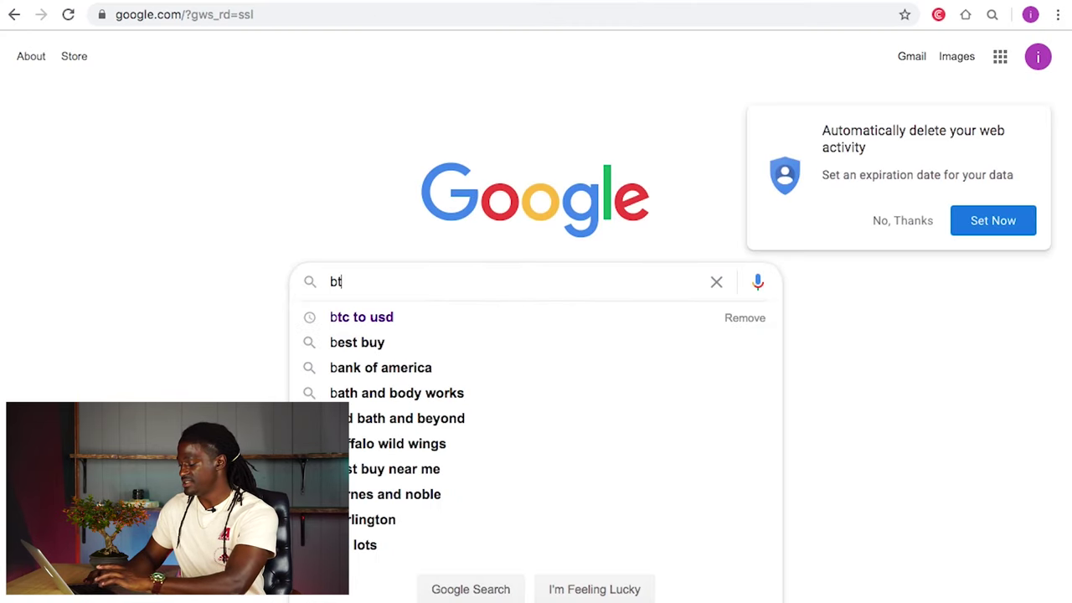
text(c to usd)
key(Return)
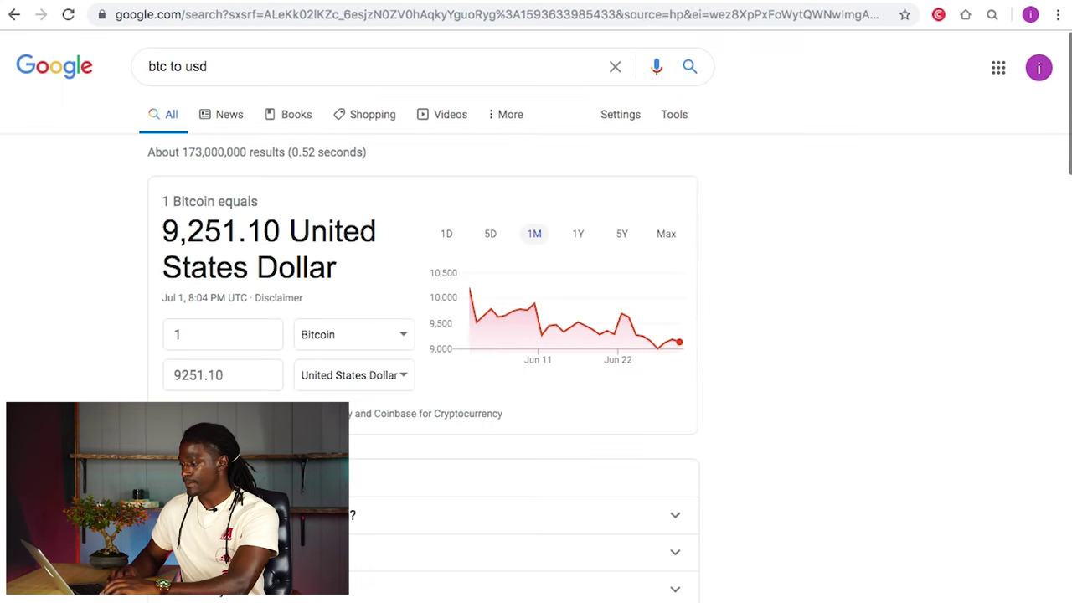
click(221, 335)
double_click(221, 334)
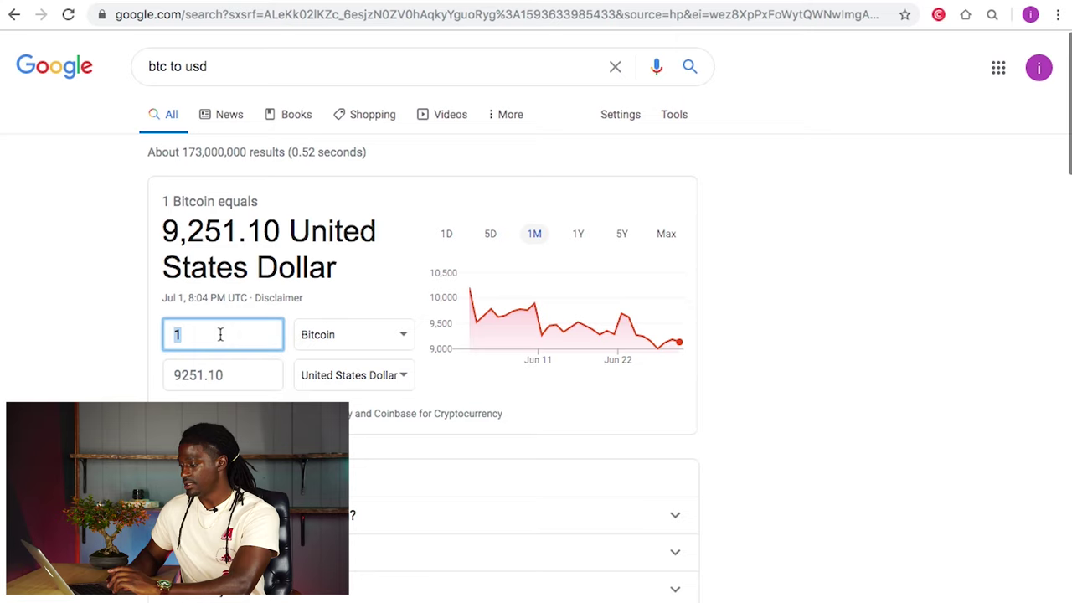
text(.00001)
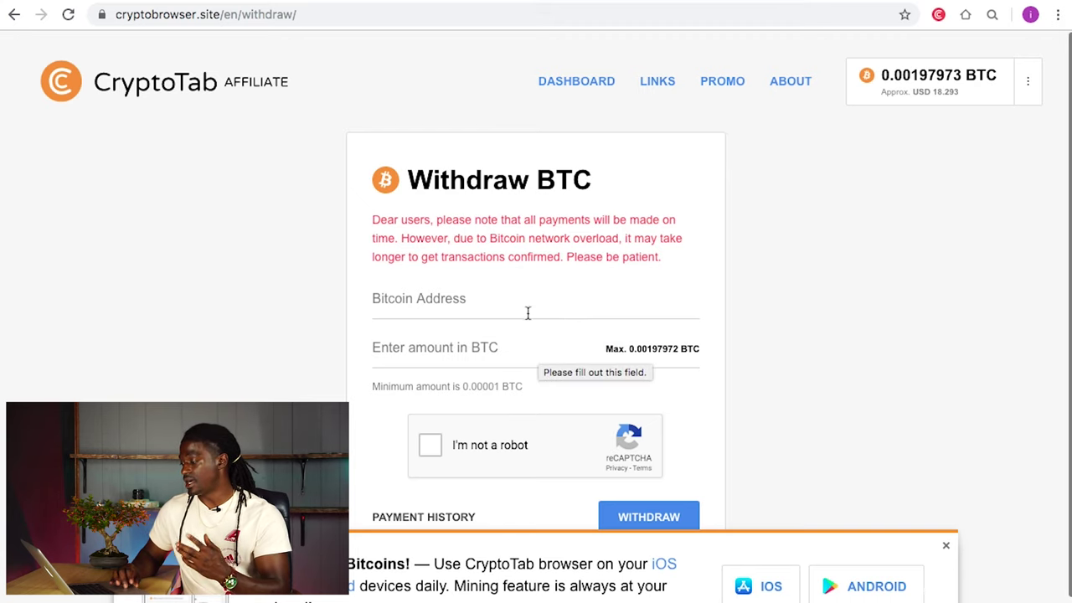
Step: Fill the withdrawal amount with the maximum 0.00197972 BTC and focus the Bitcoin Address field
click(630, 352)
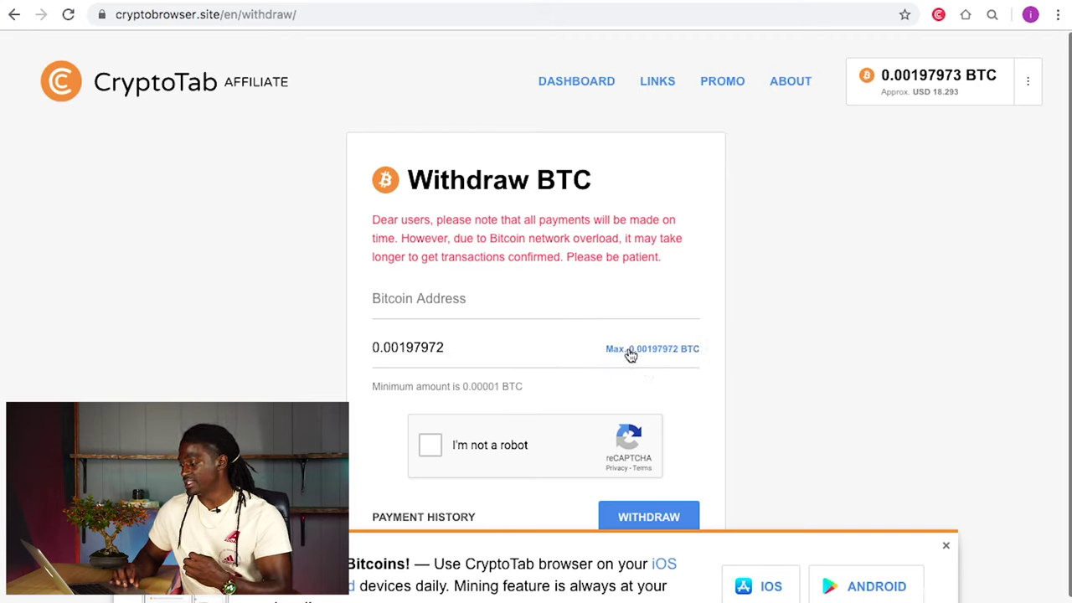
click(432, 302)
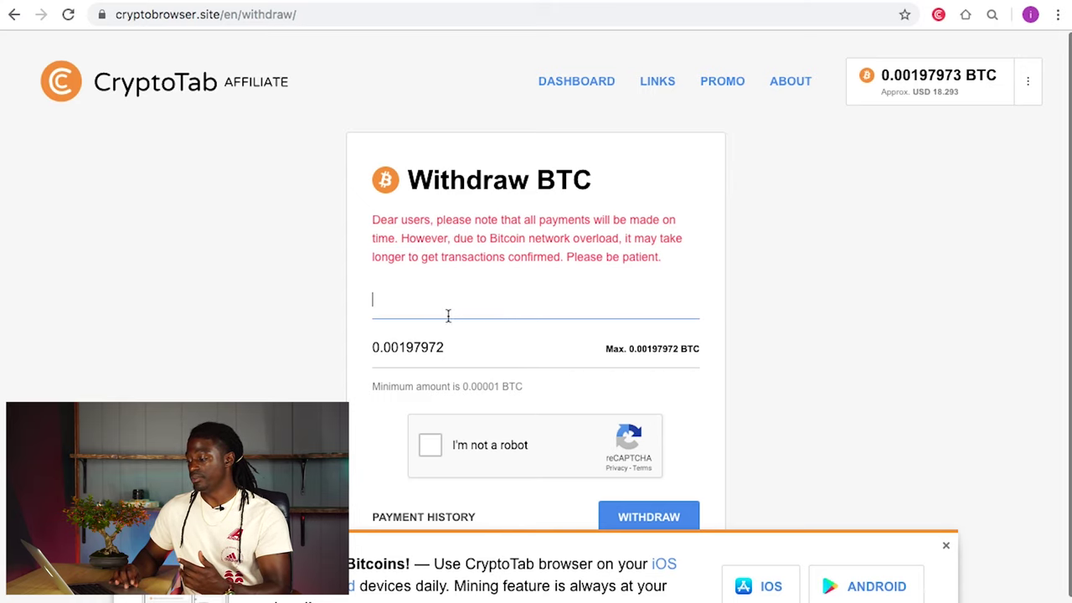
click(316, 308)
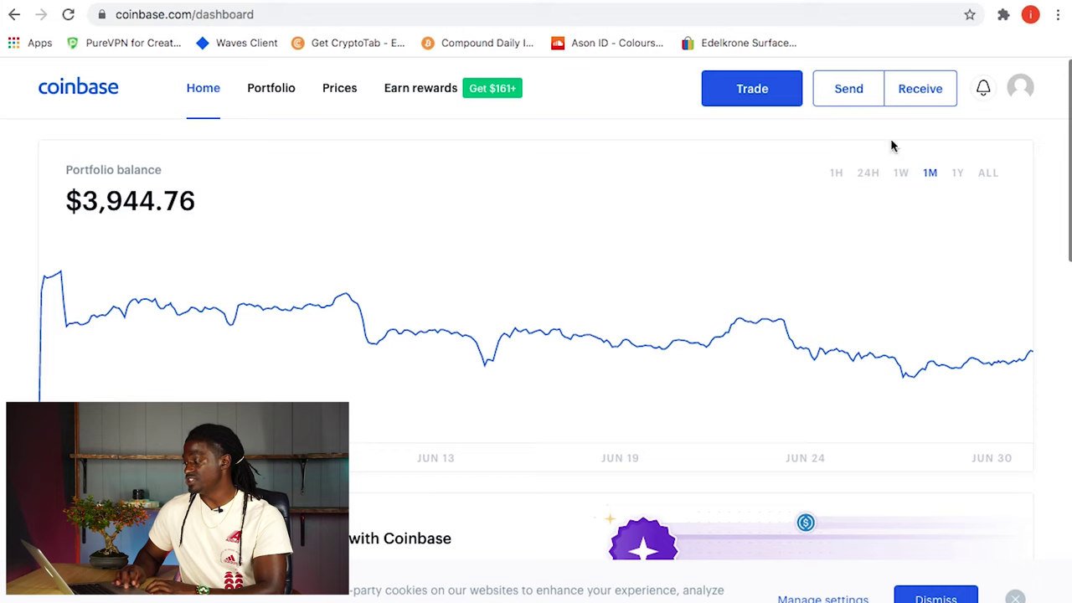
Step: View the BTC wallet's receiving QR code, close it, and bring up the account menu
click(920, 88)
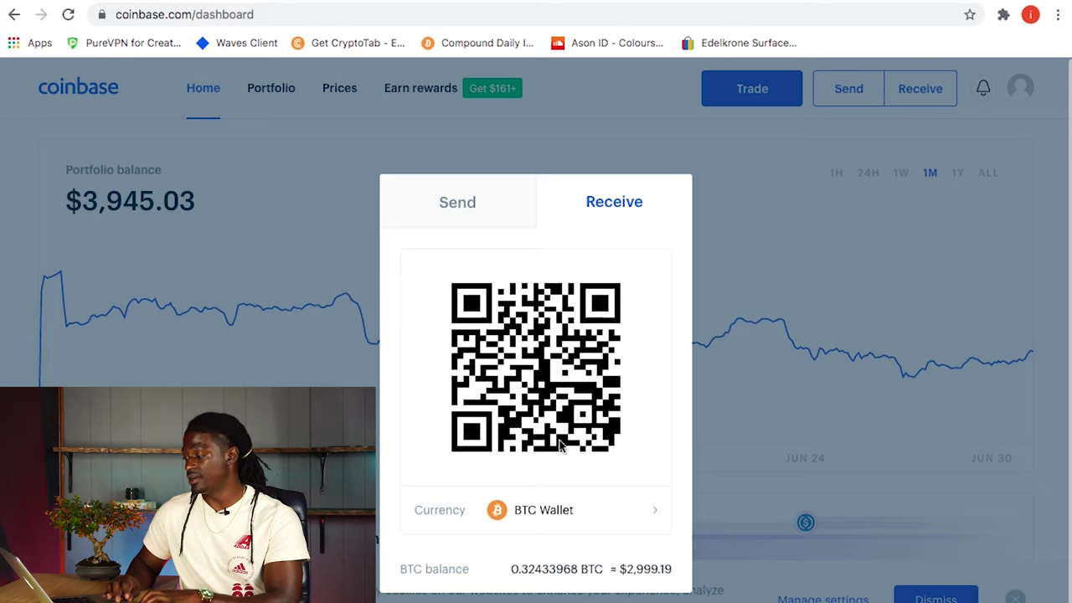
click(787, 200)
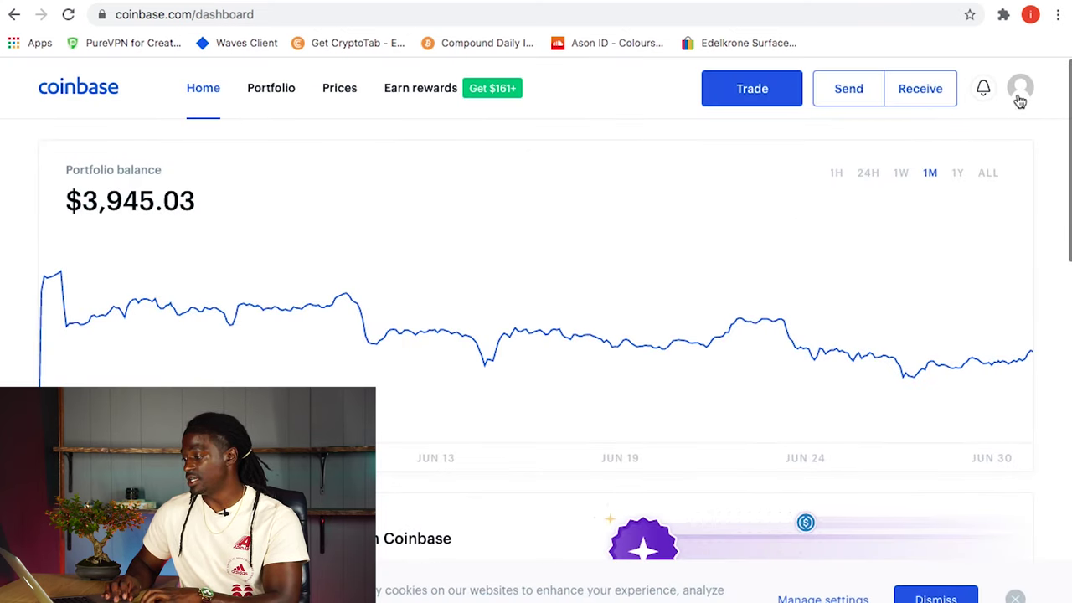
click(1020, 90)
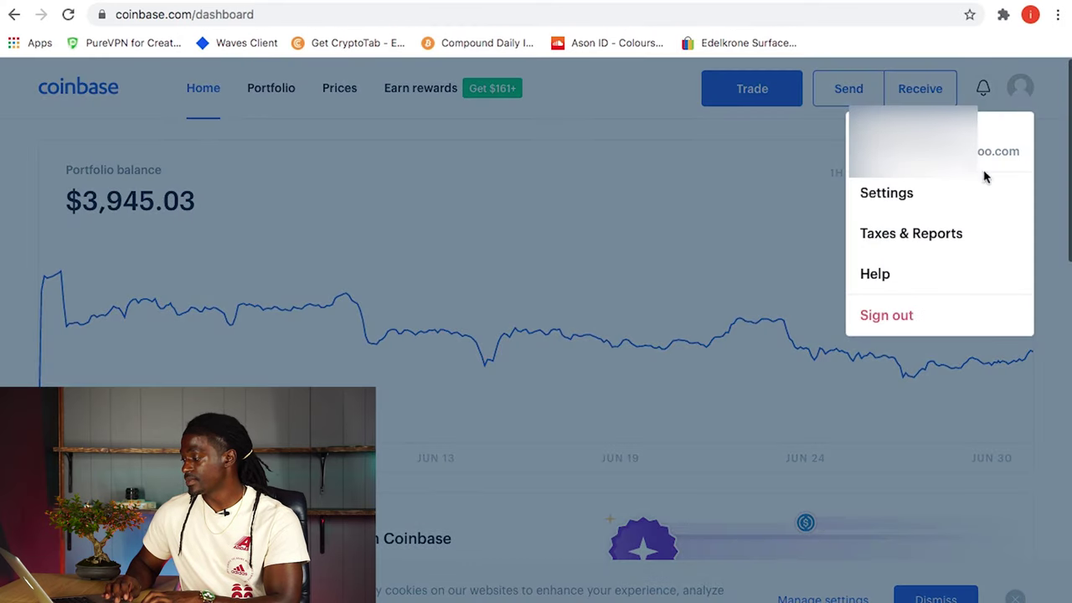
Step: Select the newest Bitcoin address under Settings > Crypto addresses, then focus CryptoTab's Bitcoin Address field
click(924, 200)
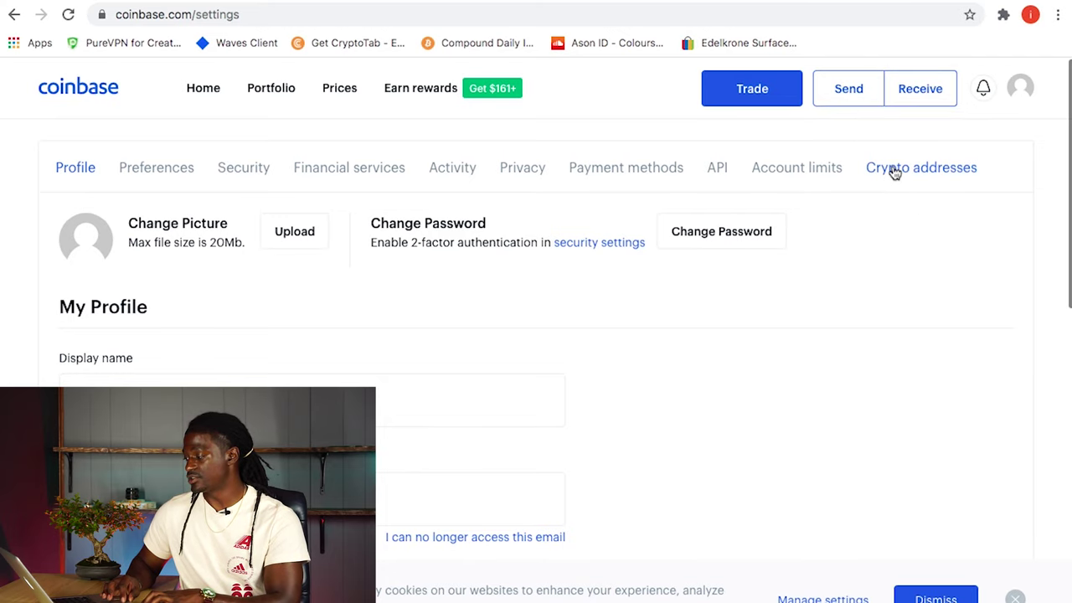
click(894, 171)
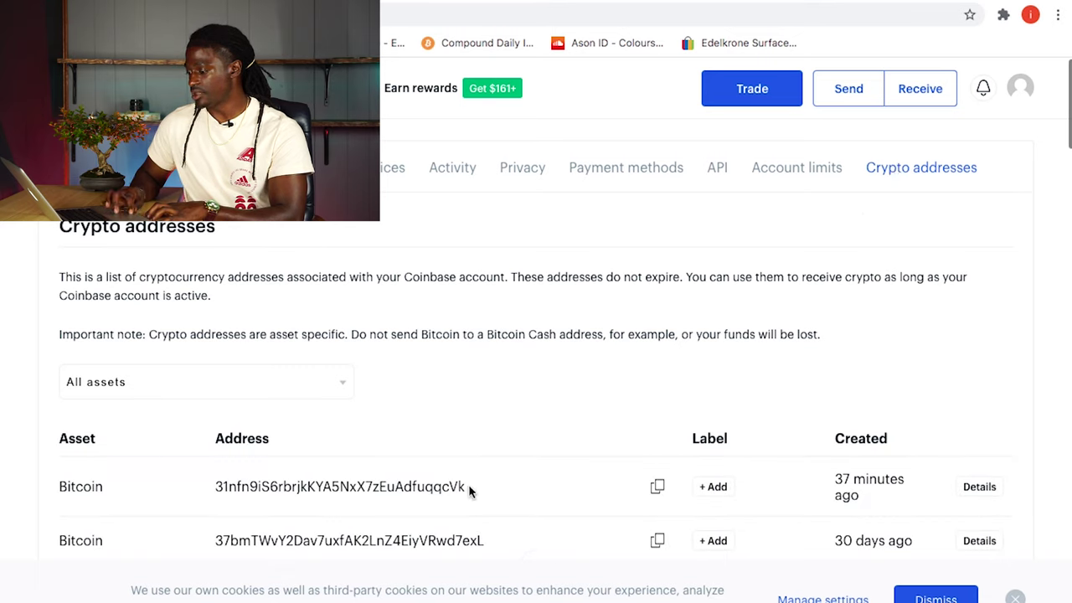
double_click(313, 494)
drag(466, 487, 216, 487)
key(super+c)
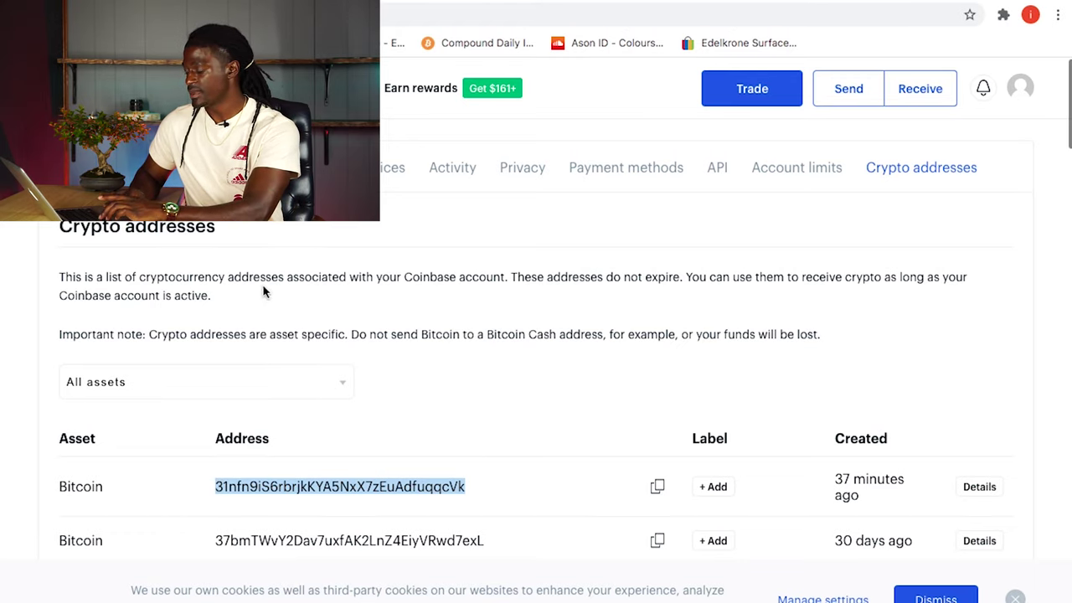
key(ctrl+Left)
click(469, 304)
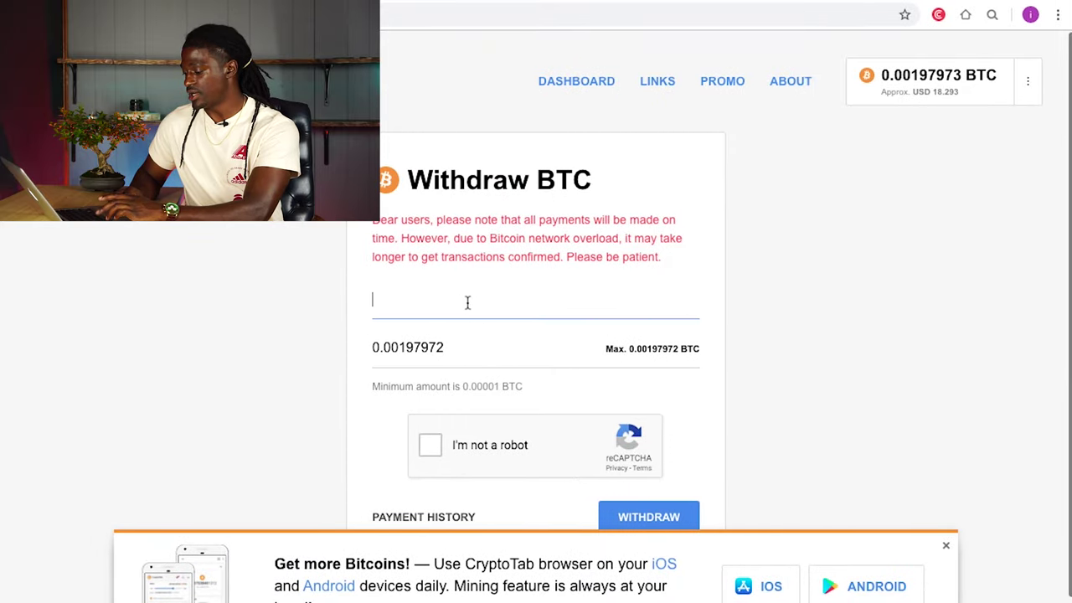
Step: Paste the Coinbase address, pass the reCAPTCHA, and submit the 0.00197972 BTC withdrawal, acknowledging the confirmation
key(super+v)
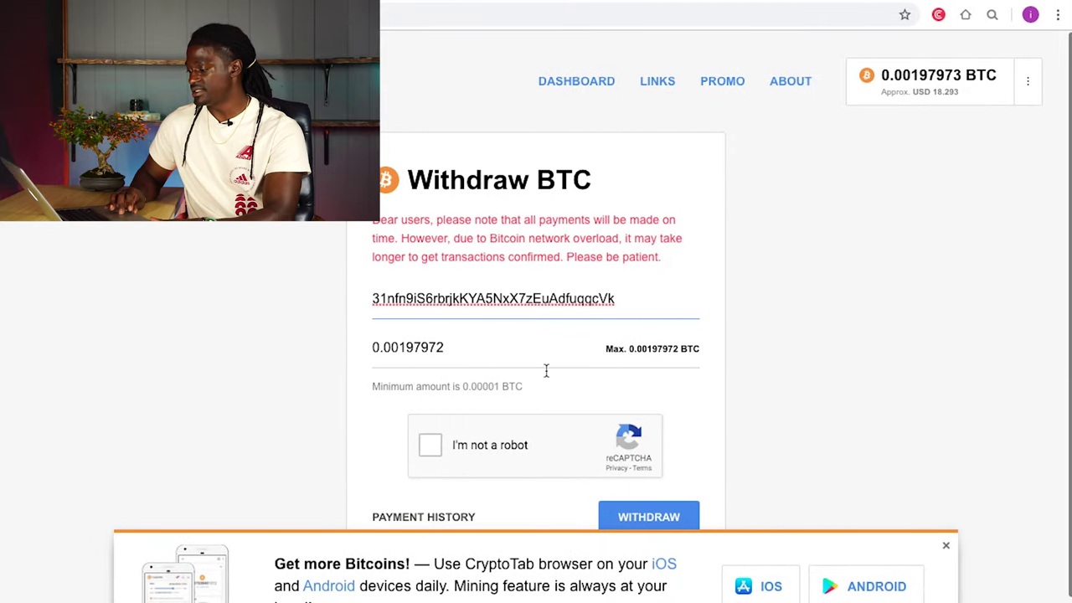
click(430, 445)
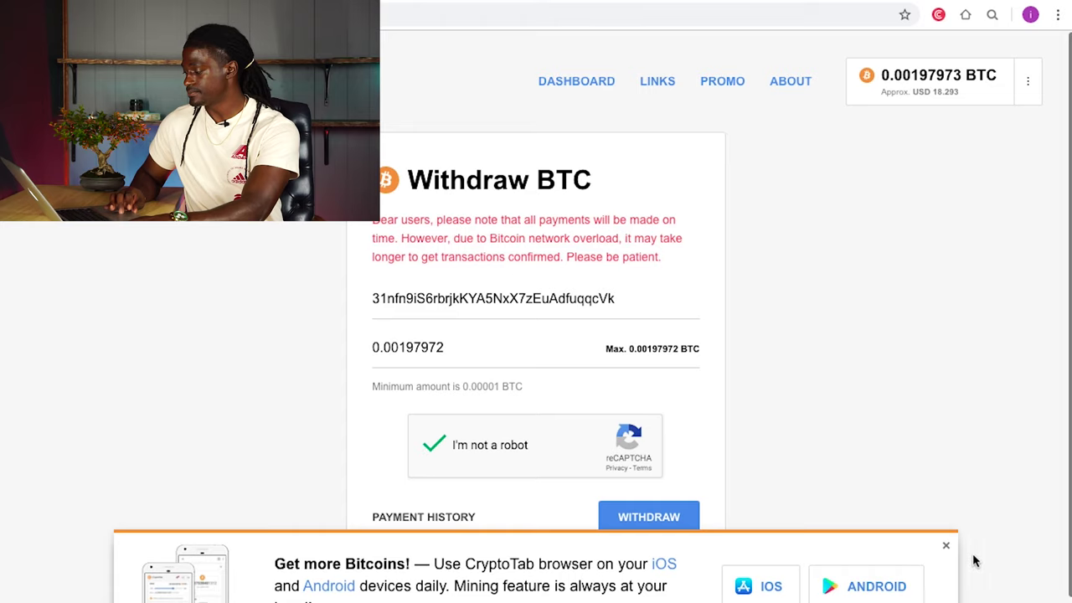
click(947, 550)
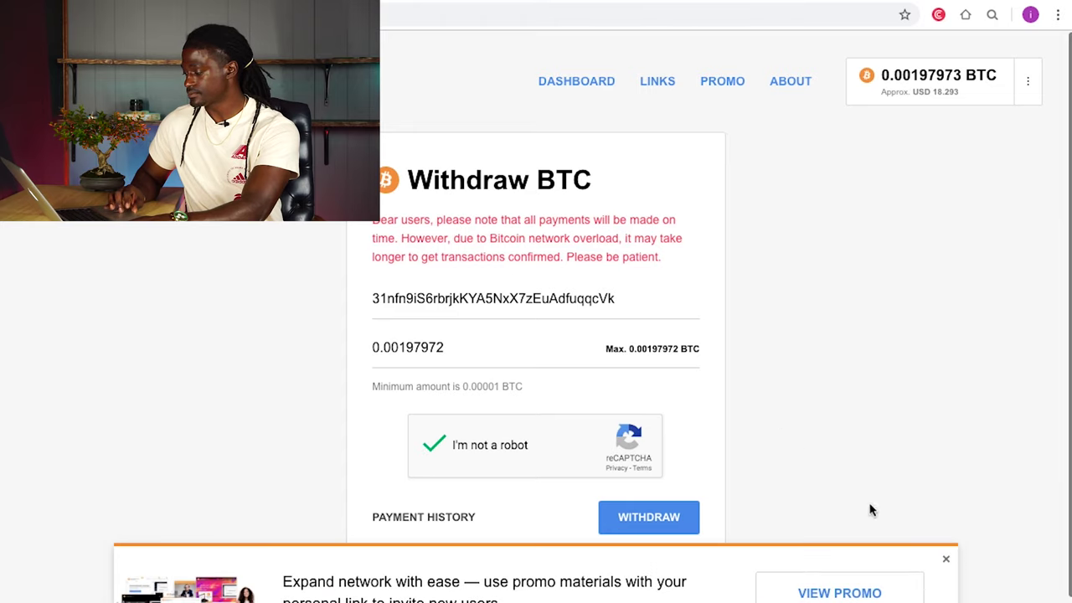
click(945, 560)
click(668, 521)
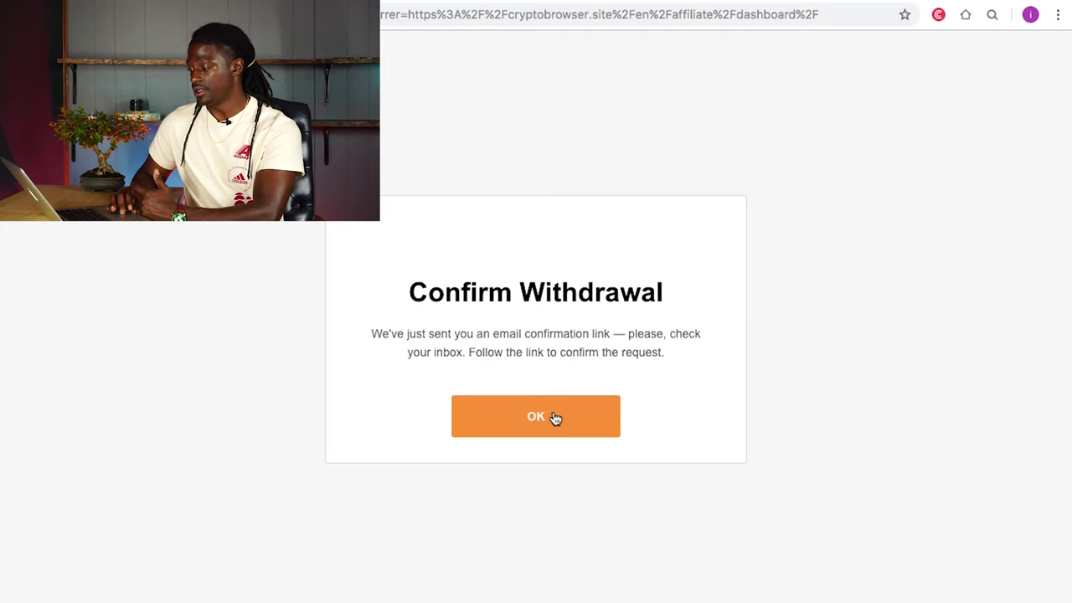
click(553, 421)
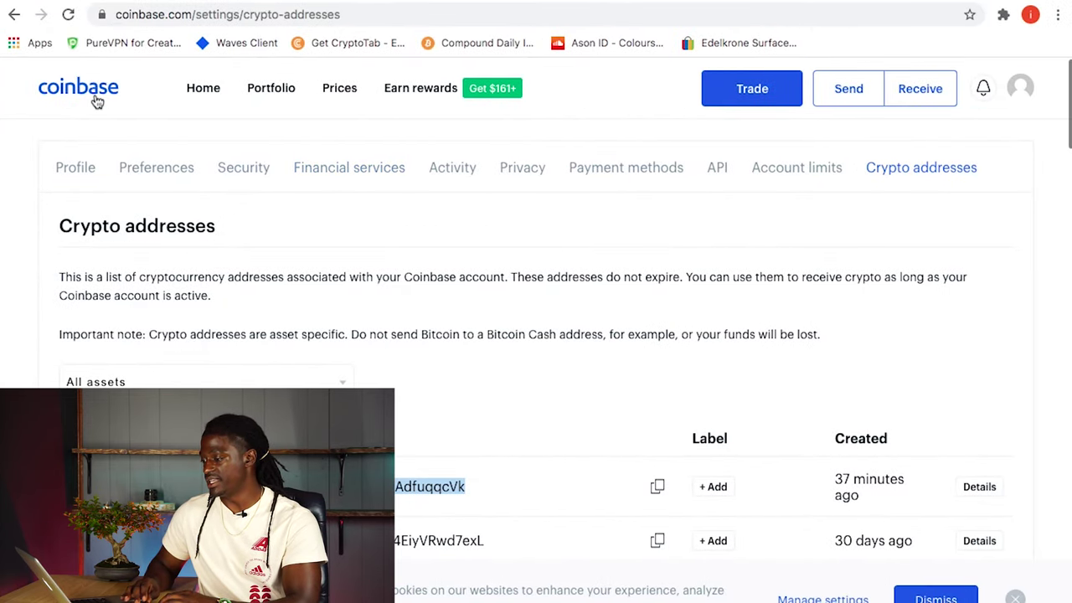
Step: Go to the Coinbase home dashboard and scroll through the portfolio and recent transactions
click(95, 95)
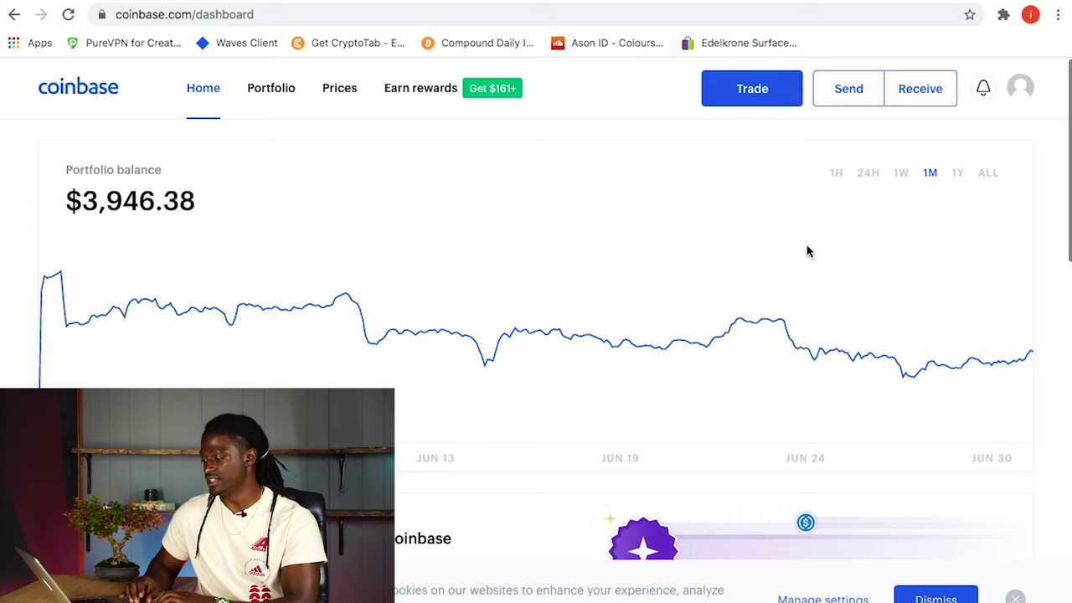
scroll(807, 251, down, 4)
scroll(807, 251, down, 3)
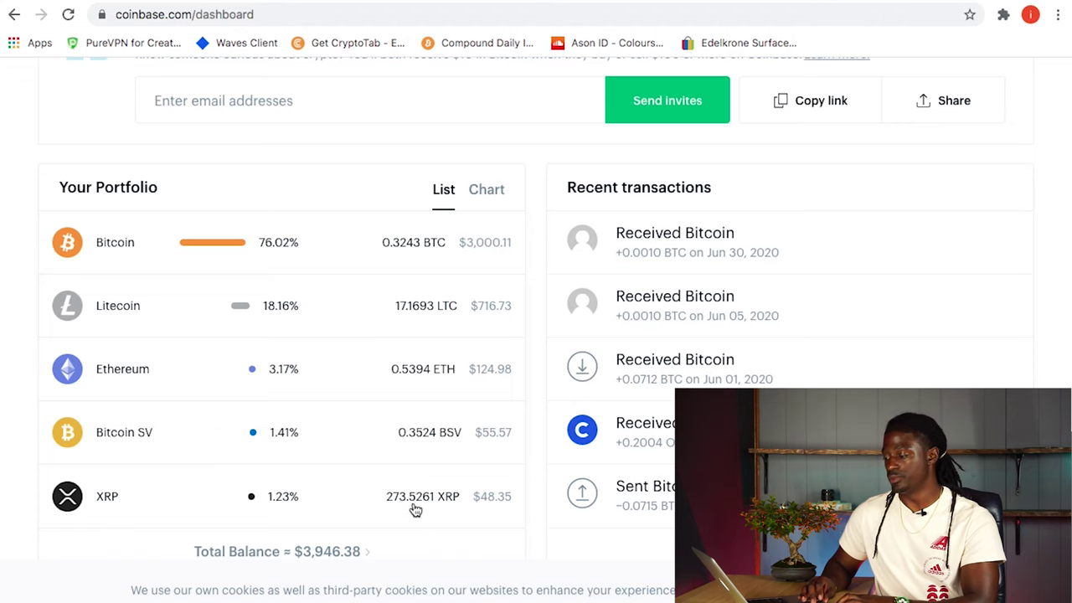
scroll(402, 464, up, 9)
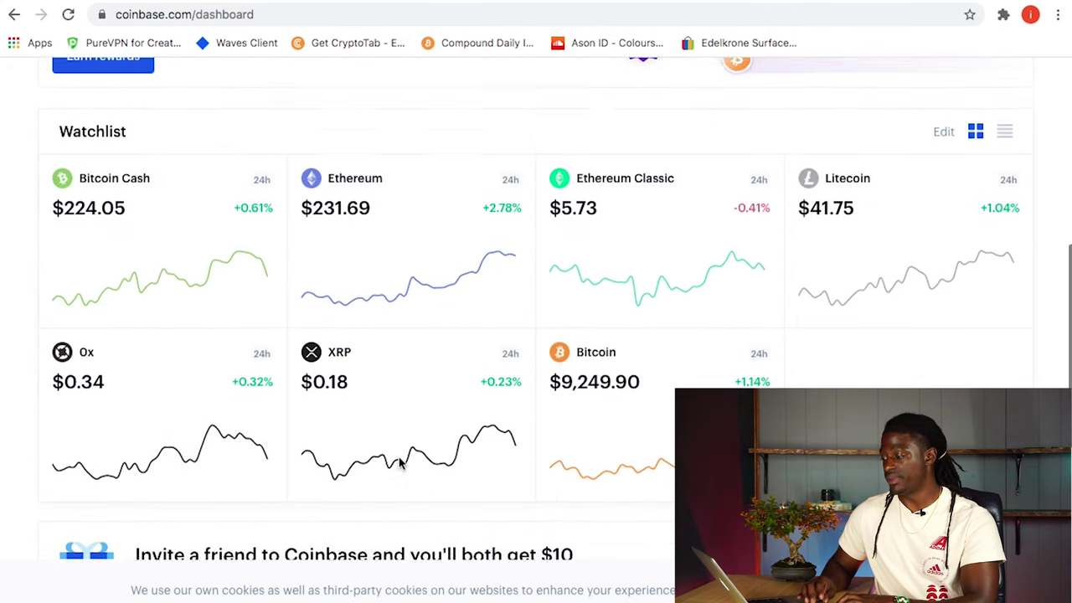
scroll(402, 464, up, 5)
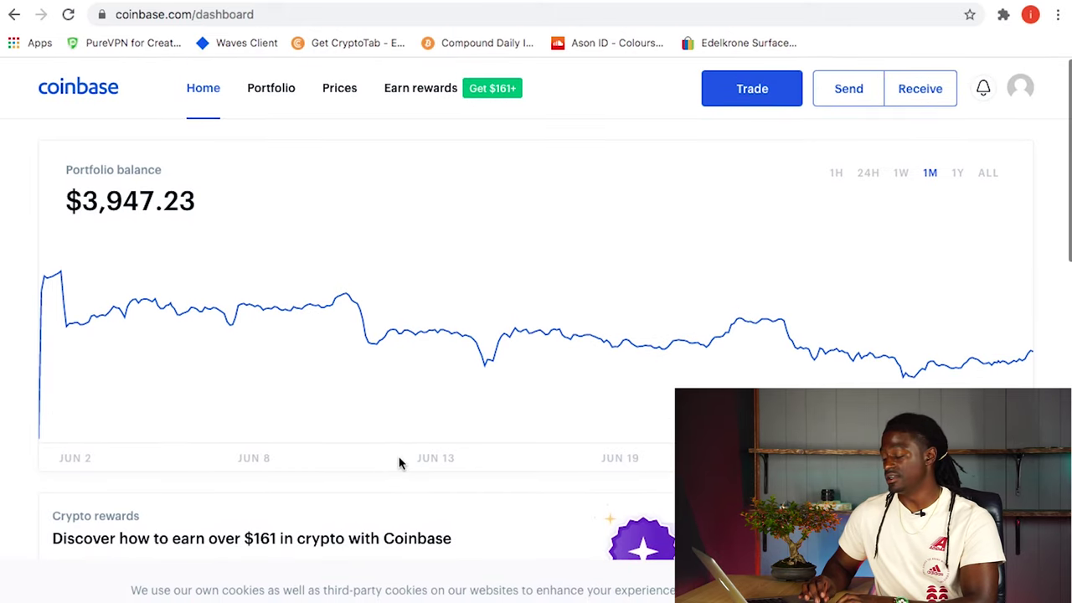
mouse_move(394, 327)
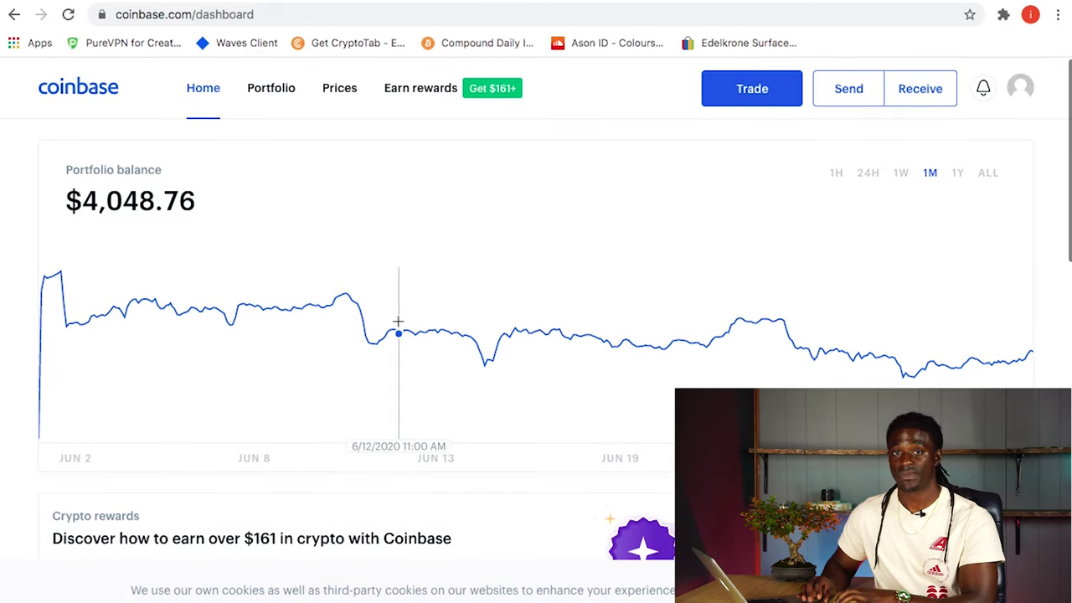